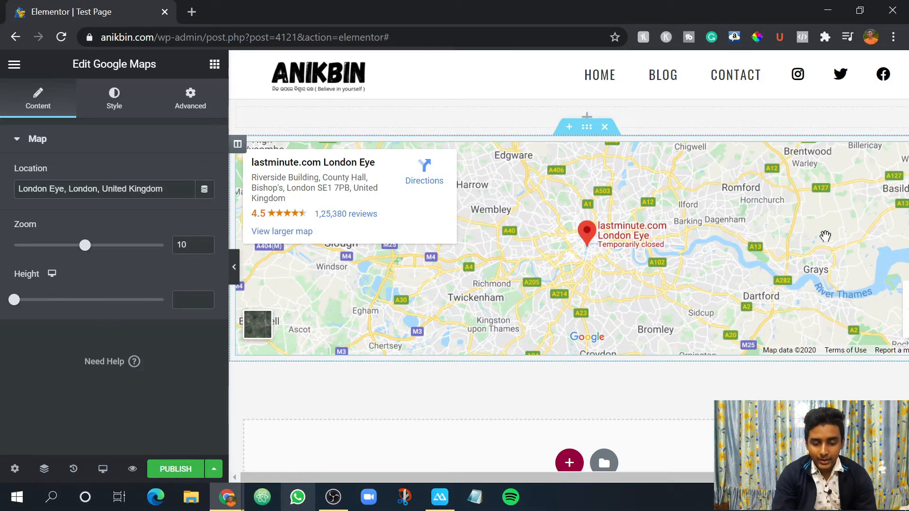
- Switch to Google Maps and replace the India search with the place Puri, Odisha
mouse_move(444, 473)
left_mouse_down()
mouse_move(507, 486)
mouse_move(427, 470)
mouse_move(527, 475)
mouse_move(439, 467)
left_mouse_up()
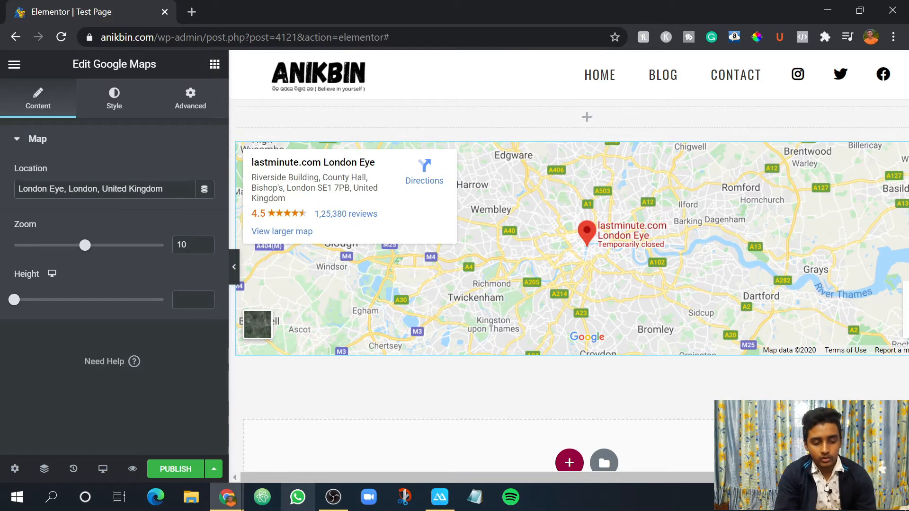
left_click(180, 189)
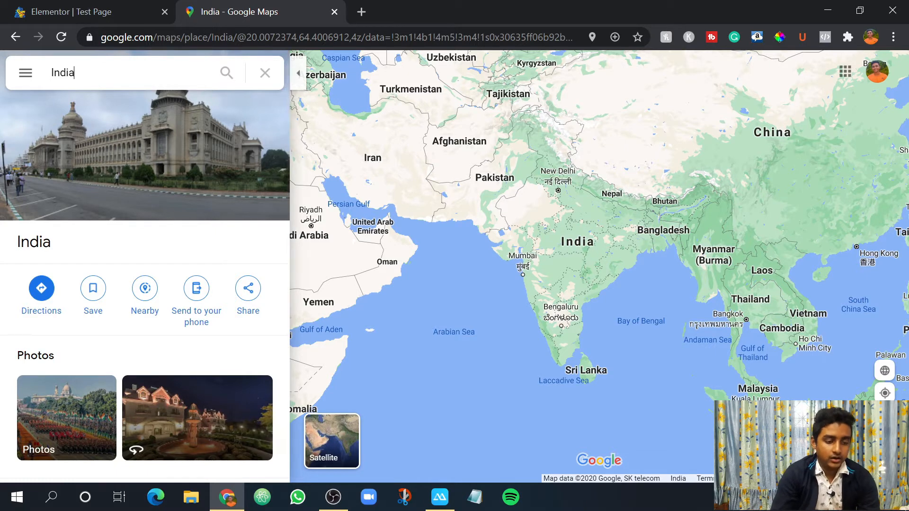
left_click(45, 69)
key("BackSpace")
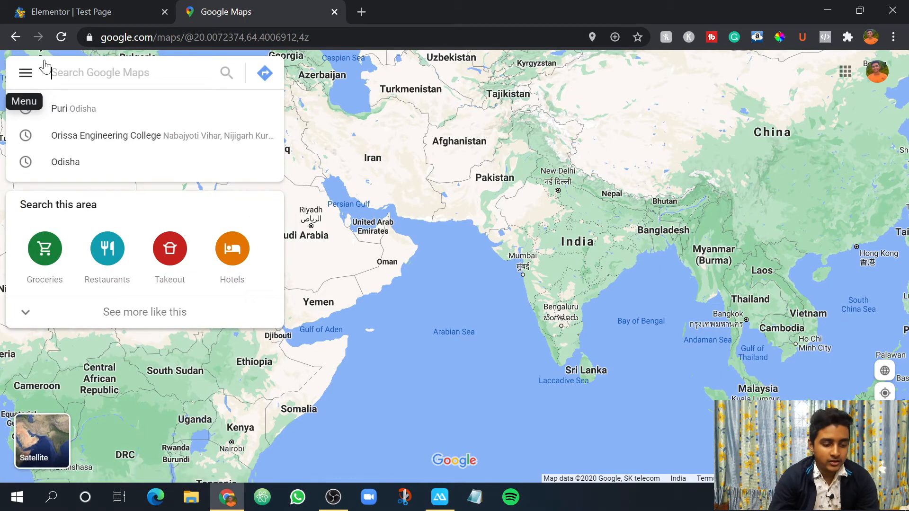
left_click(58, 113)
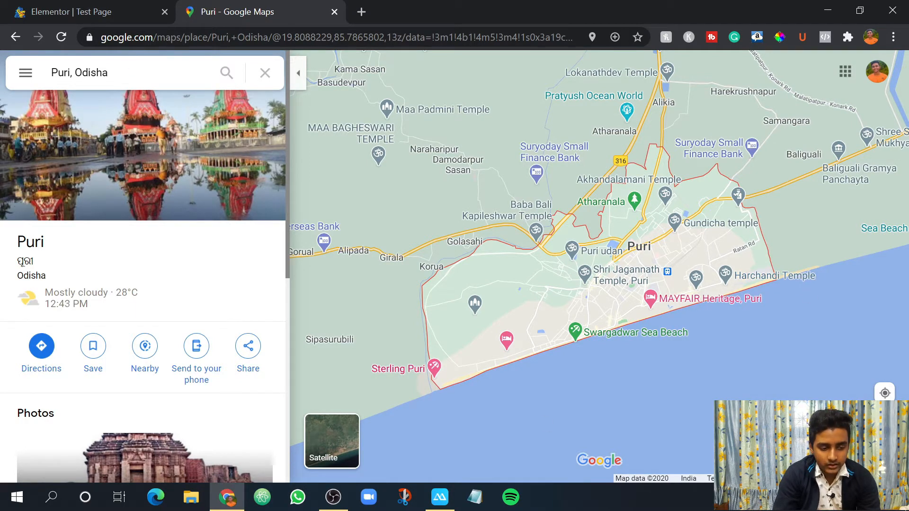
- Copy the place name "Puri, Odisha" from Google Maps and set it as the Location of the Google Maps widget in Elementor
left_click(135, 68)
left_click_drag(108, 72, 29, 73)
key("ctrl+c")
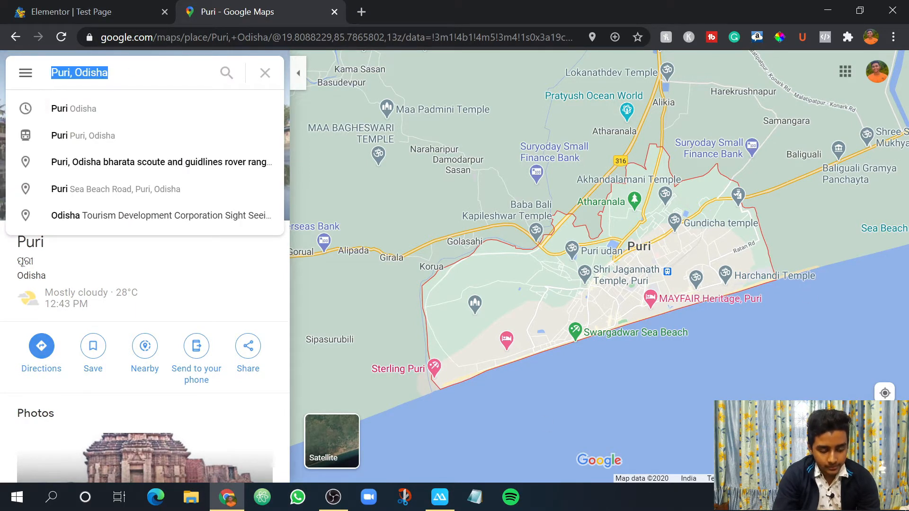
left_click(68, 12)
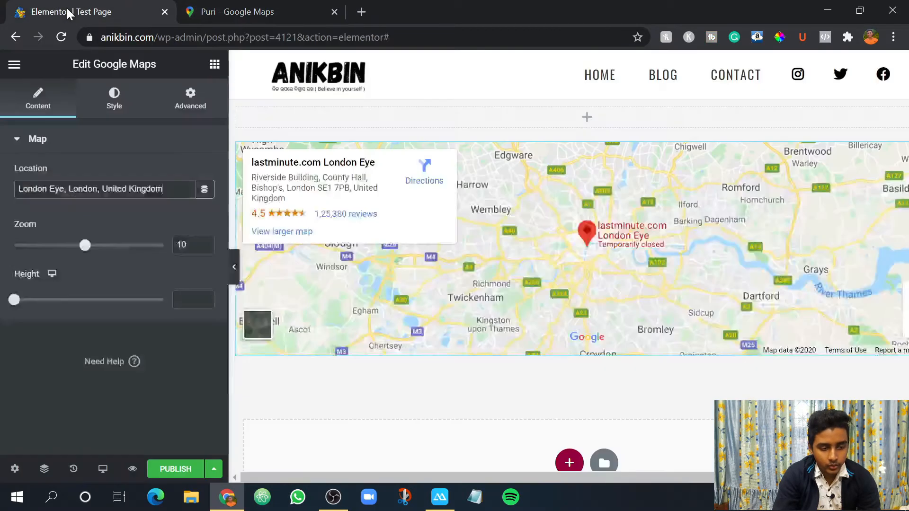
key("ctrl+a")
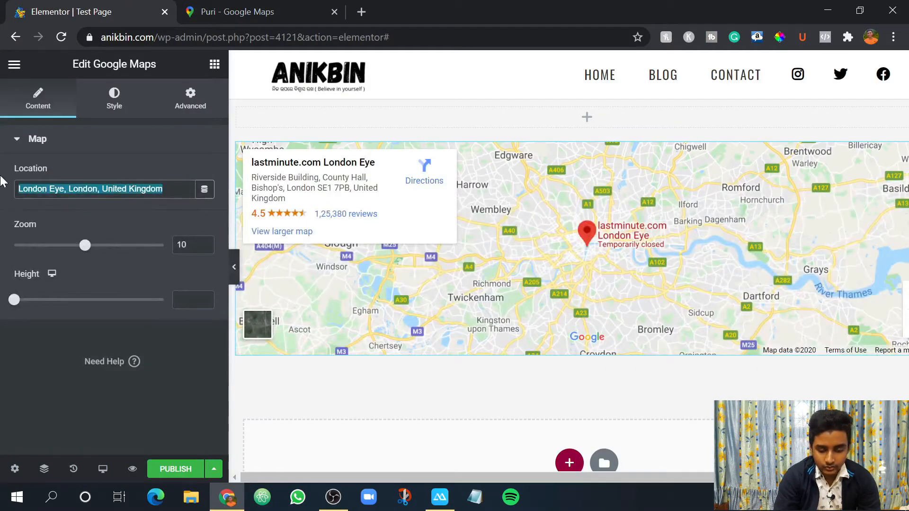
key("ctrl+v")
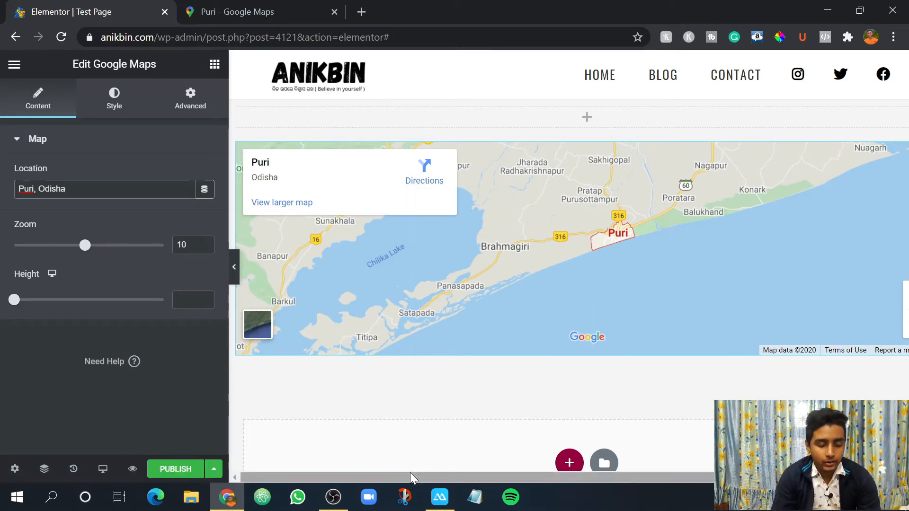
- Test the embedded map's own zoom-in control in the page preview
left_click_drag(412, 472, 524, 482)
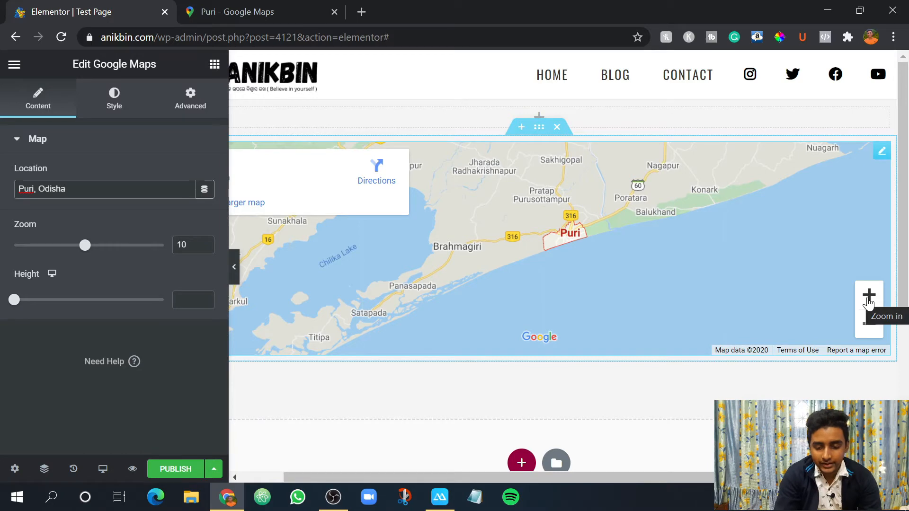
left_click(868, 302)
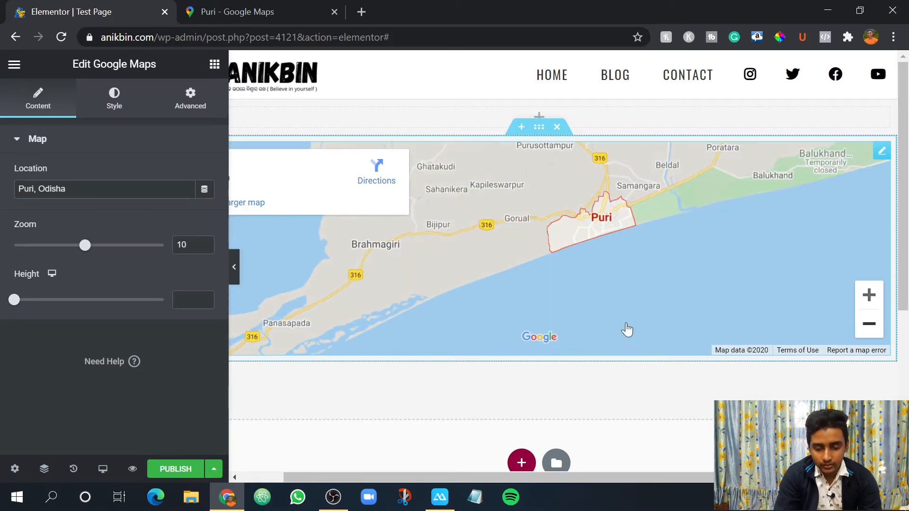
left_click_drag(521, 477, 414, 479)
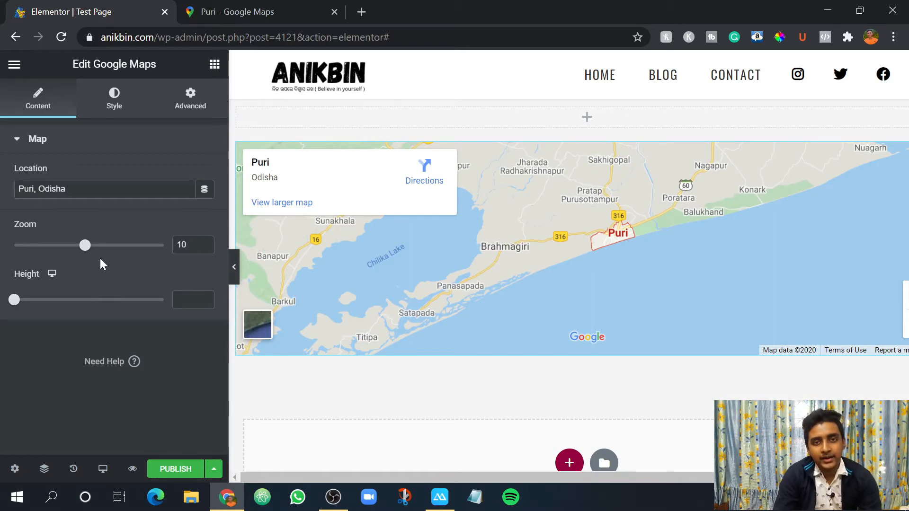
- Try zoom level 14 on the map widget, settle on zoom 5, and set its height to 724
left_click_drag(86, 248, 117, 254)
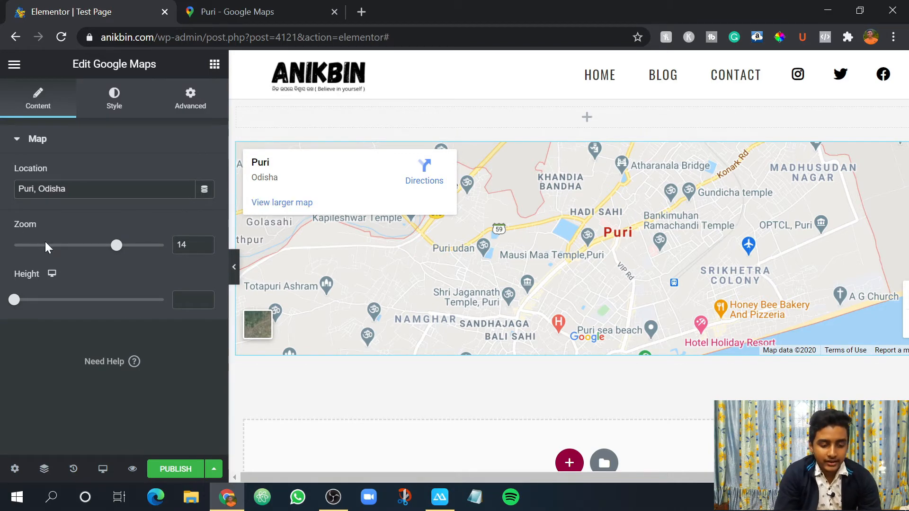
left_click_drag(119, 252, 49, 249)
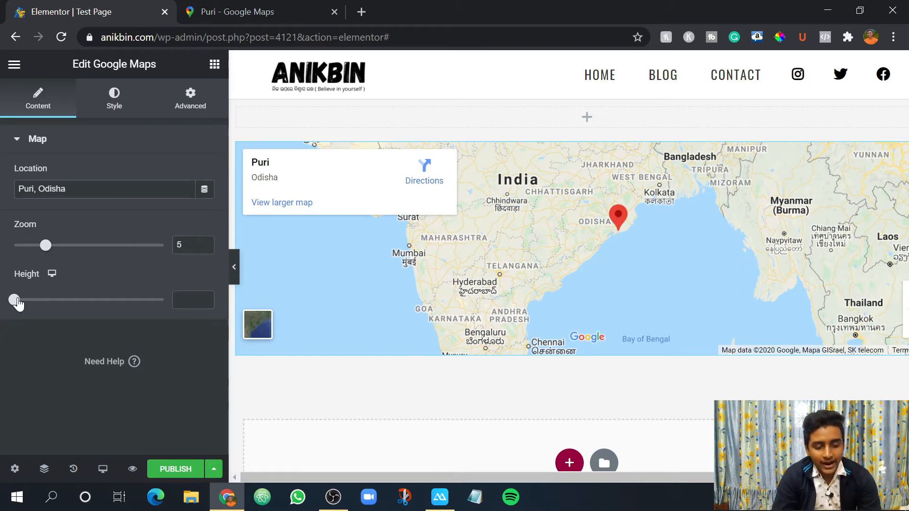
left_click_drag(17, 302, 88, 316)
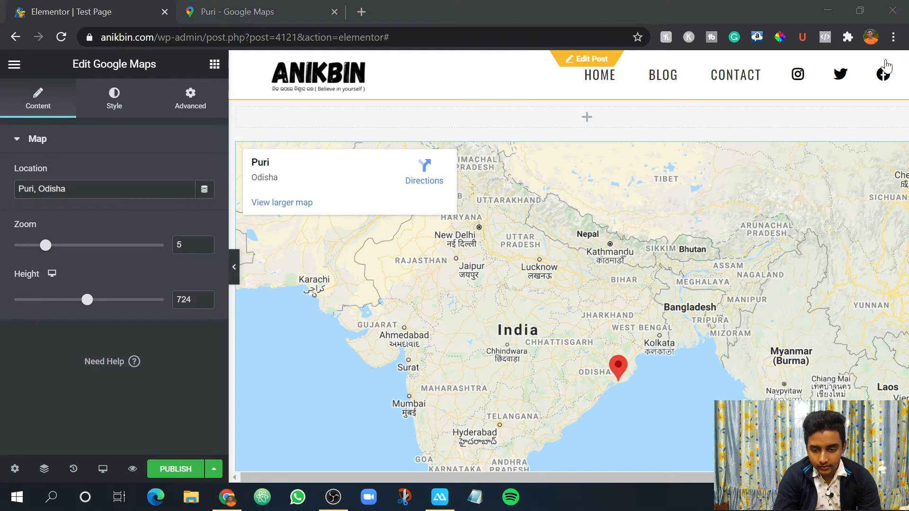
- Reduce the browser zoom to 80% to review the whole map, and set the map widget's height to 618
left_click(893, 37)
left_click(799, 169)
left_click(799, 169)
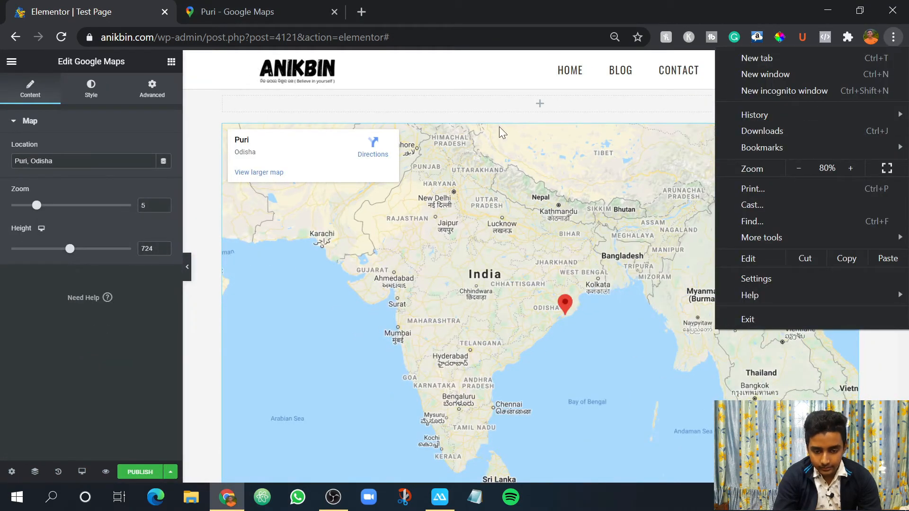
left_click(491, 6)
scroll(506, 469, "down", 5)
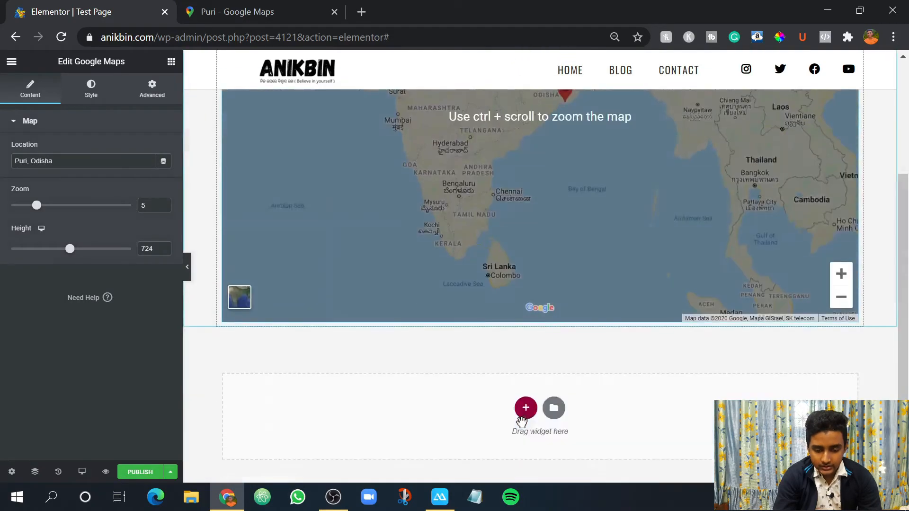
scroll(520, 419, "up", 5)
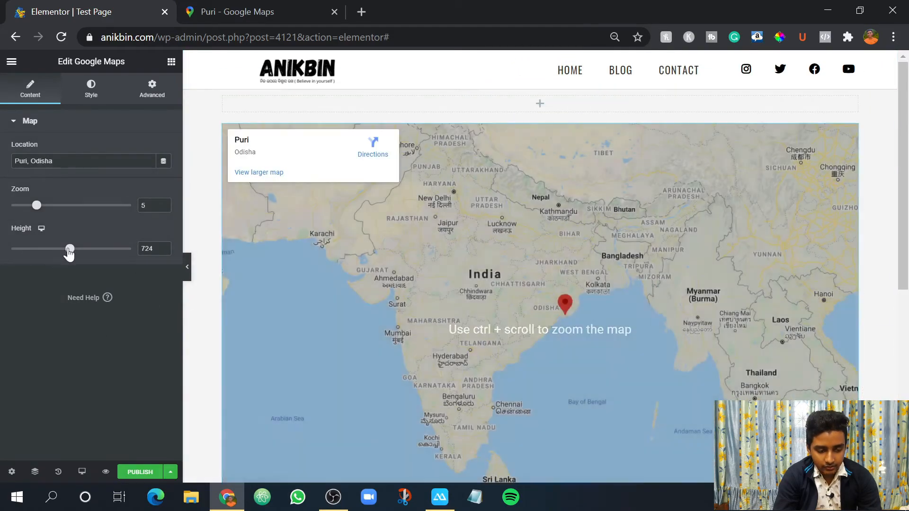
mouse_move(69, 251)
left_mouse_down()
mouse_move(42, 253)
mouse_move(60, 251)
left_mouse_up()
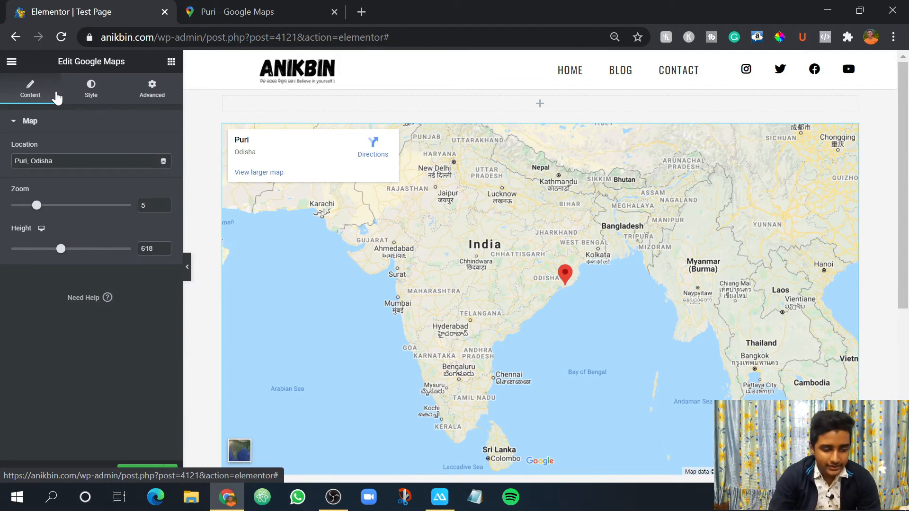
- Examine the CSS Filters options in the map widget's style settings and return to its content settings
left_click(82, 94)
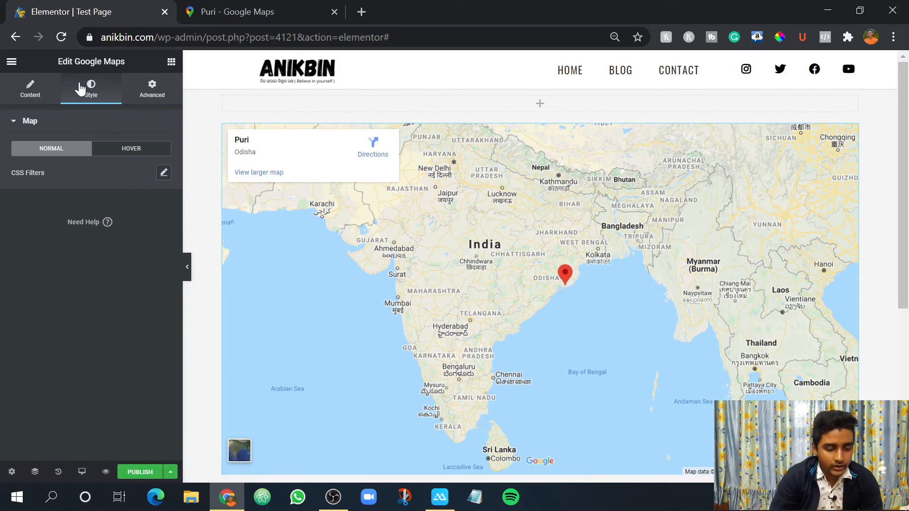
left_click(164, 174)
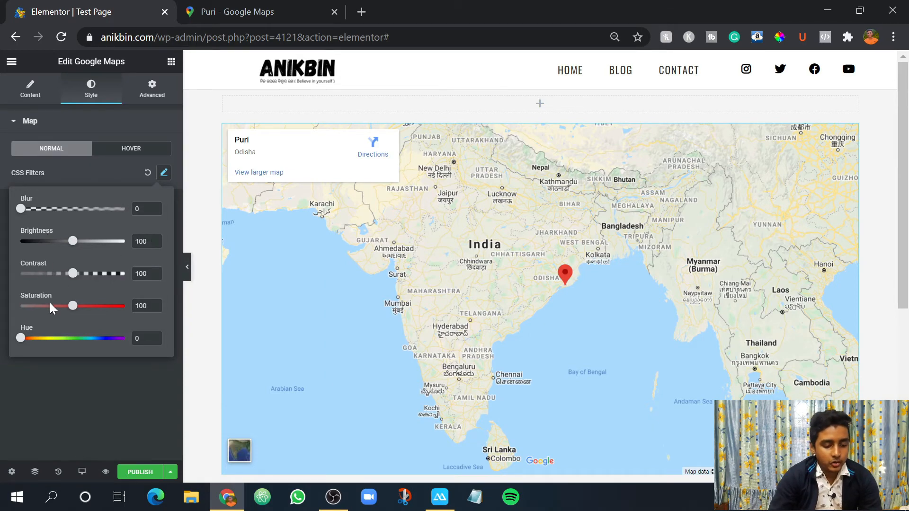
left_click(89, 166)
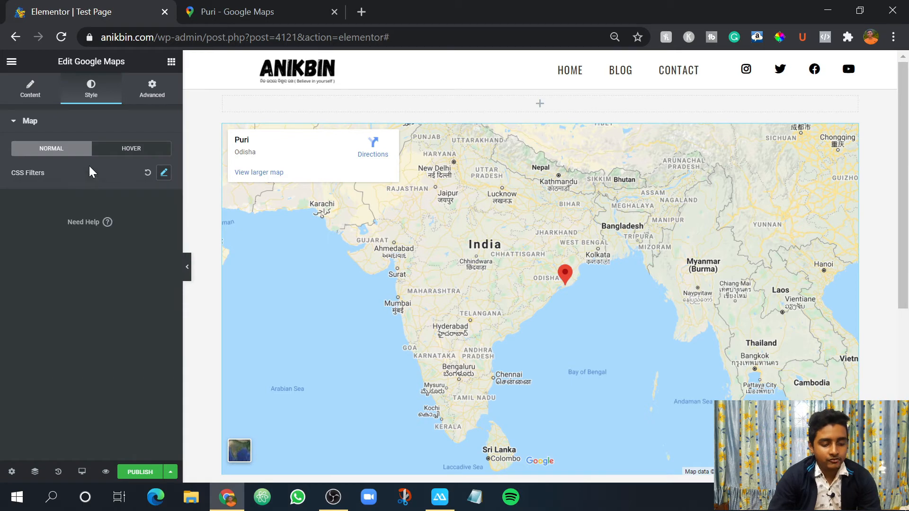
left_click(43, 108)
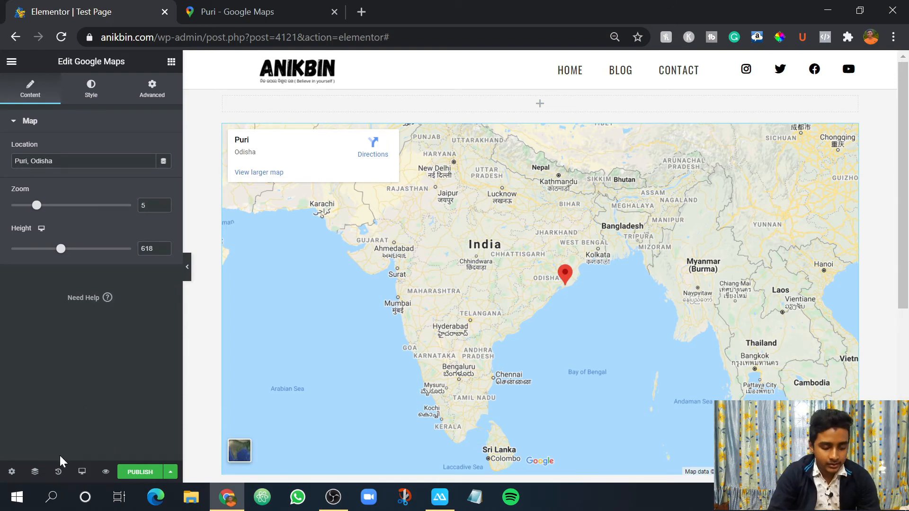
- Preview the page with the map in mobile and tablet responsive modes, and return to the desktop view
left_click(82, 474)
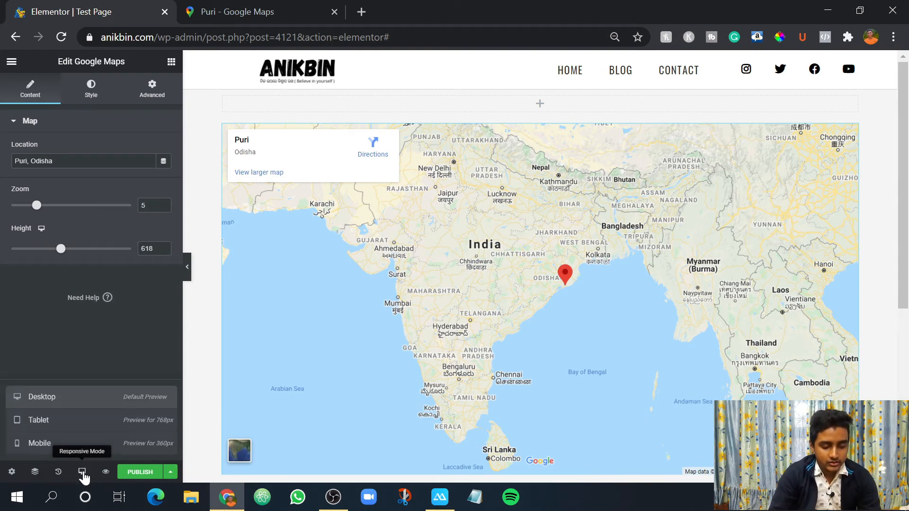
left_click(66, 451)
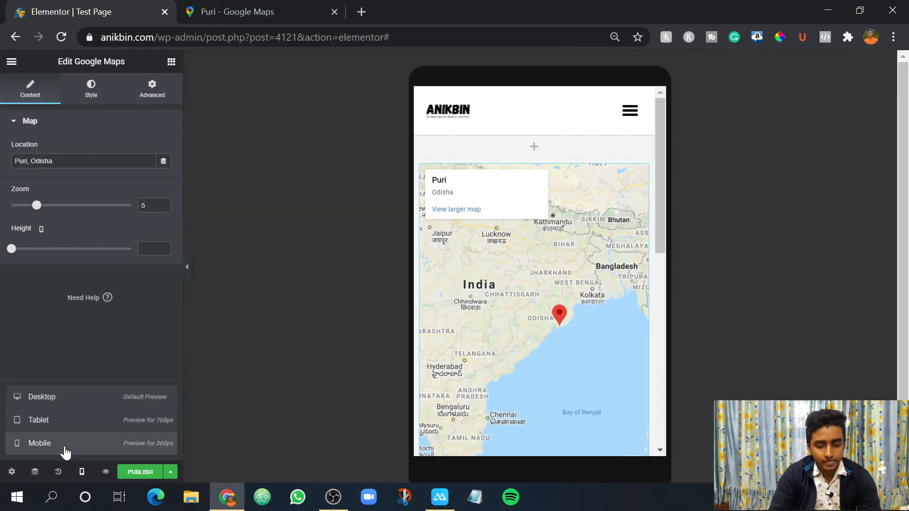
scroll(540, 198, "down", 5)
scroll(539, 198, "up", 5)
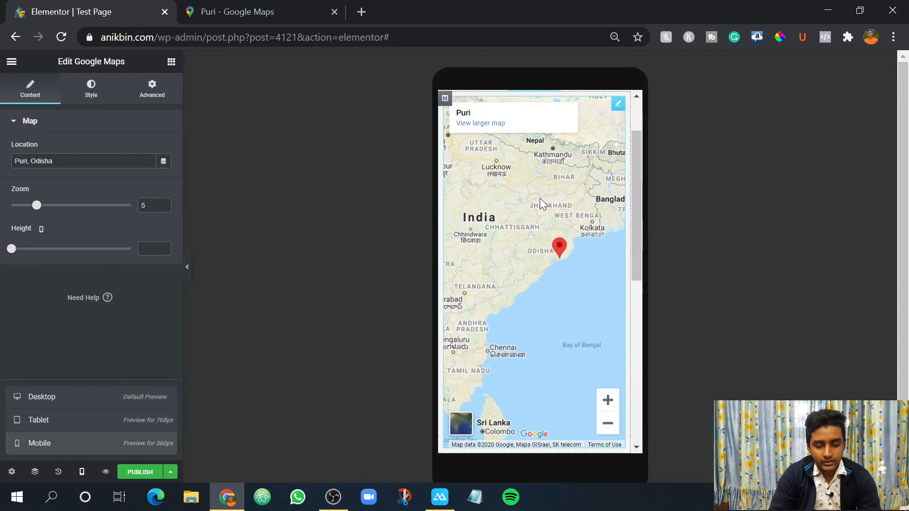
left_click(53, 420)
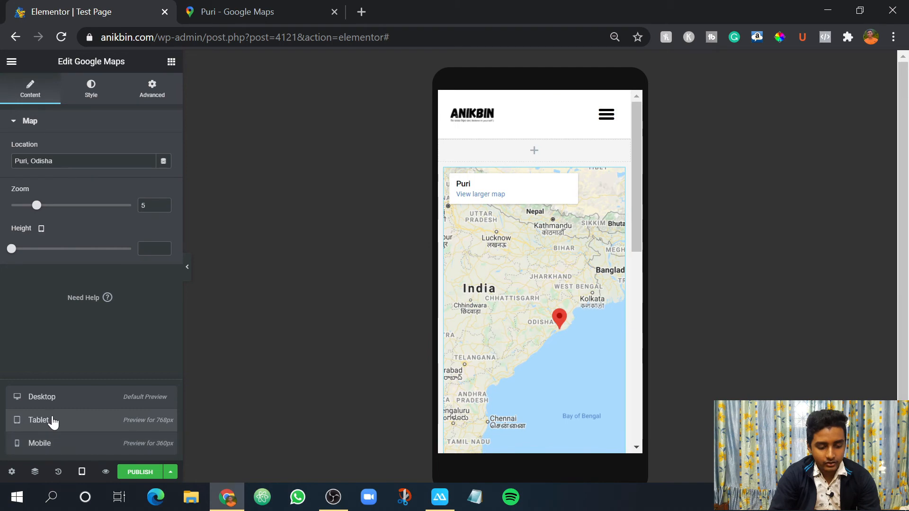
scroll(534, 268, "down", 5)
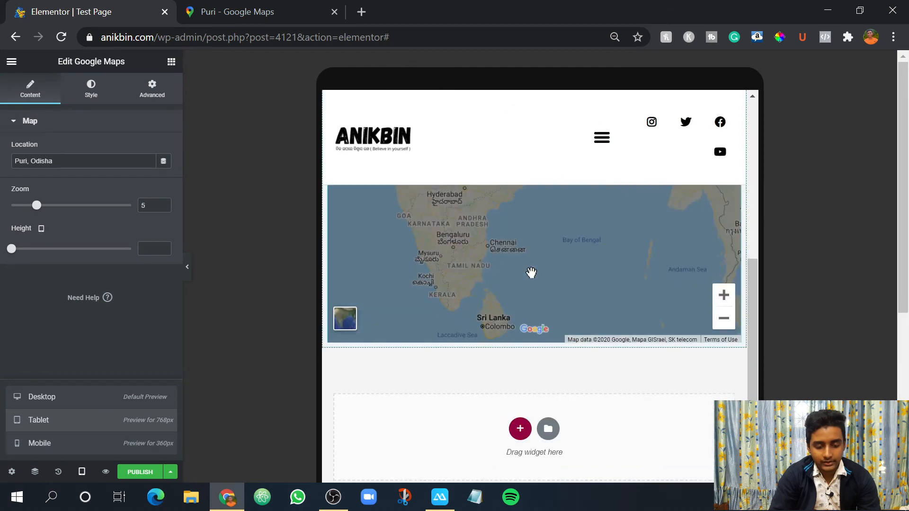
scroll(535, 267, "up", 5)
left_click(40, 397)
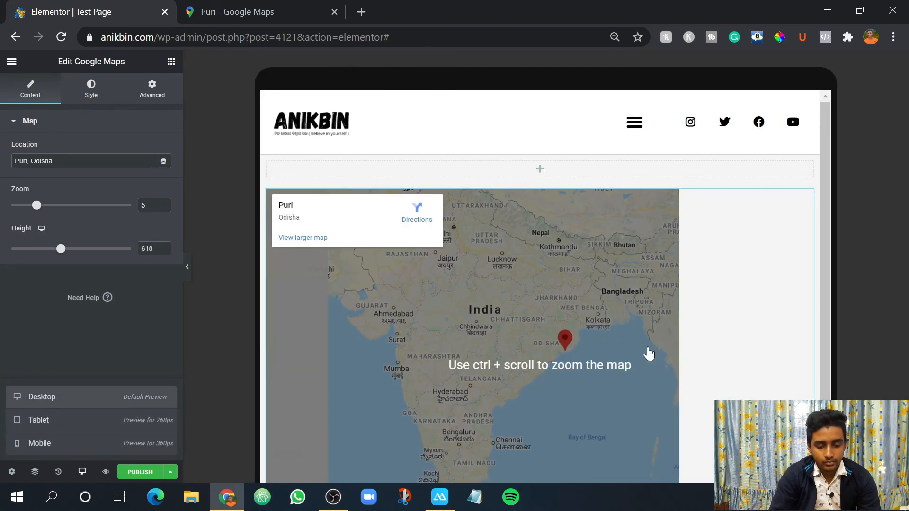
scroll(580, 298, "down", 3)
scroll(579, 290, "up", 3)
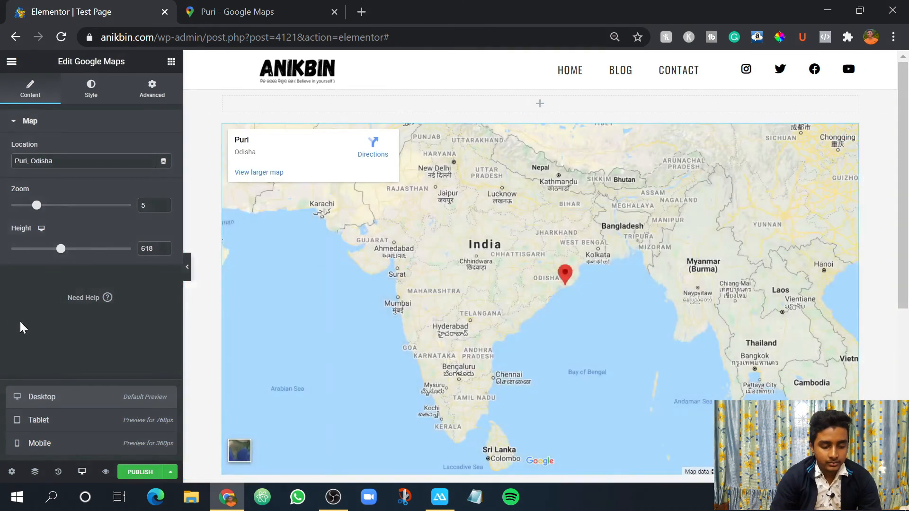
left_click(26, 327)
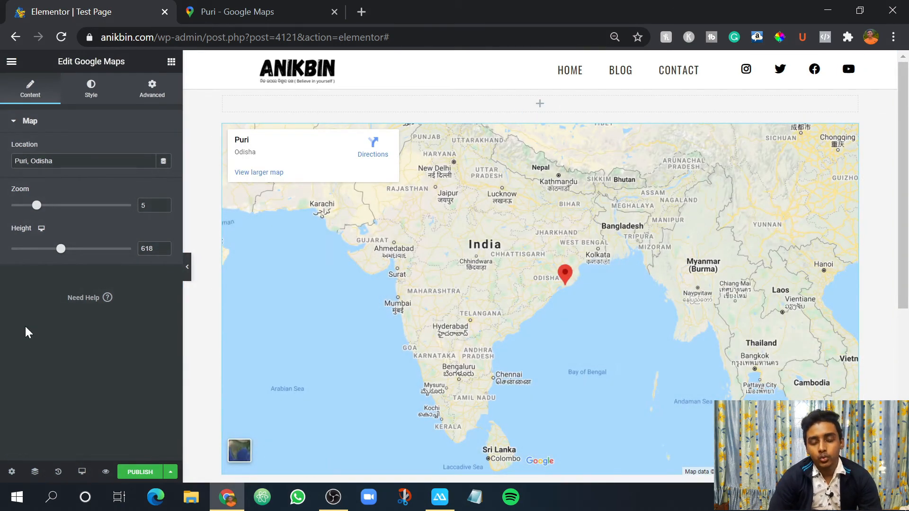